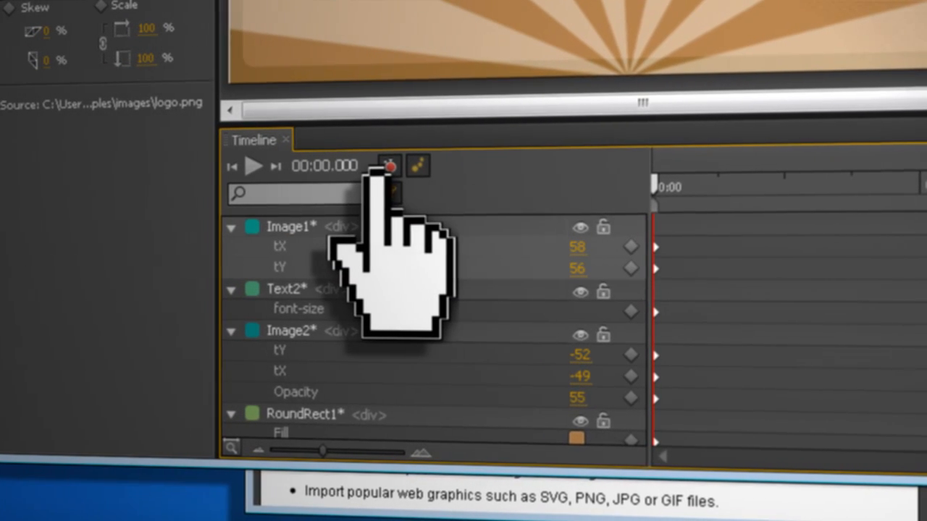
Step: Enable Auto-Keyframe Mode so property changes record keyframes automatically
click(394, 168)
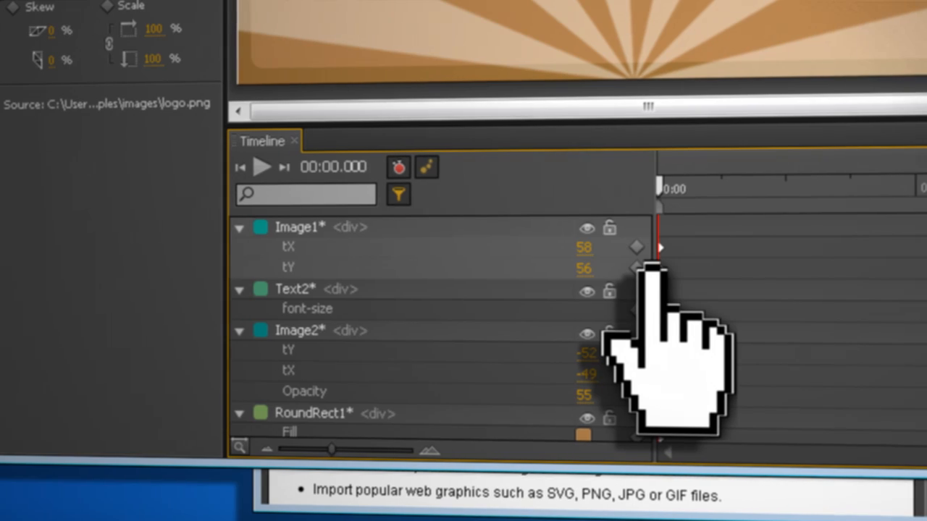